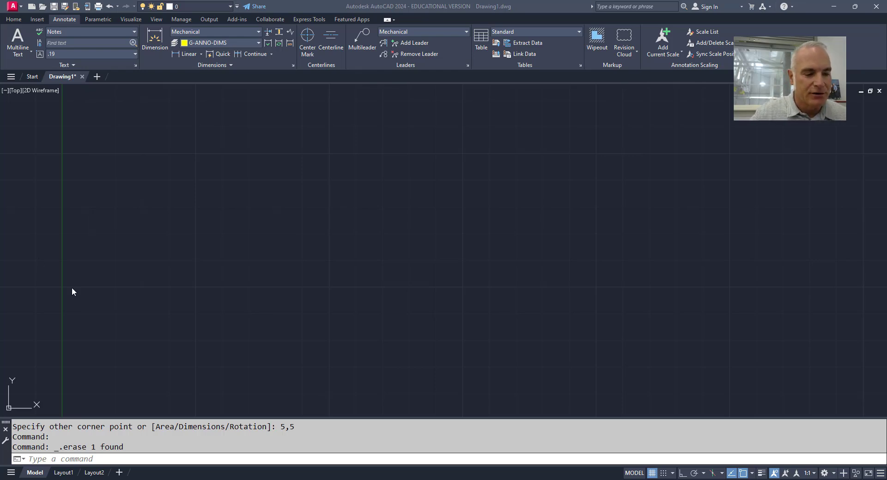
Draw a square rectangle from corner 2,2 to 5,5 with REC, then select and deselect it.
{"action": "left_click", "coordinate": [231, 315]}
{"action": "type", "text": "rec"}
{"action": "key", "text": "Return"}
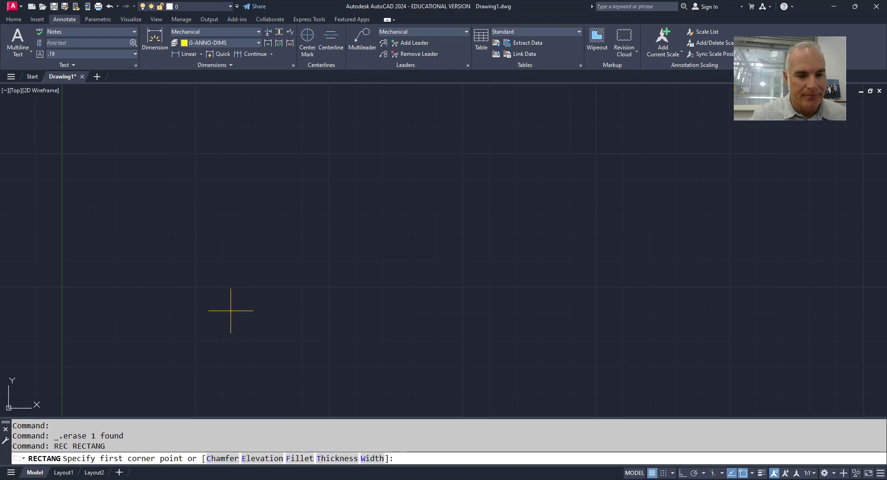
{"action": "type", "text": "2,2"}
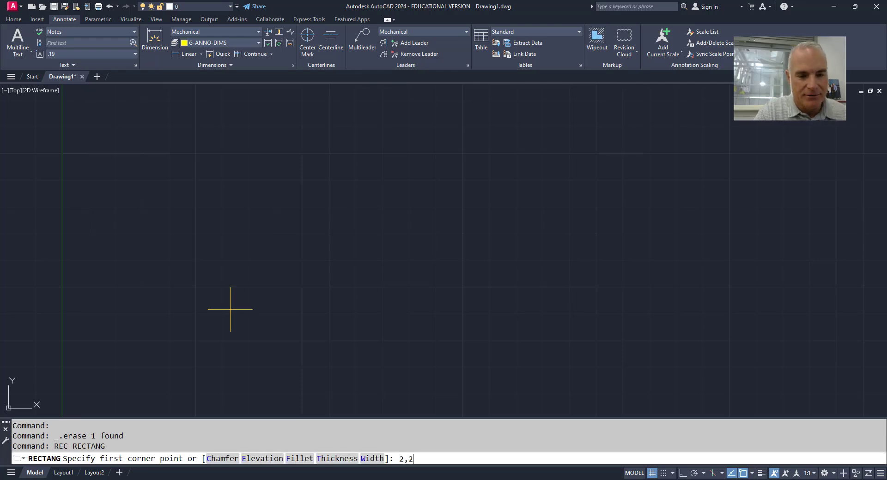
{"action": "key", "text": "Return"}
{"action": "type", "text": "5,5"}
{"action": "key", "text": "Return"}
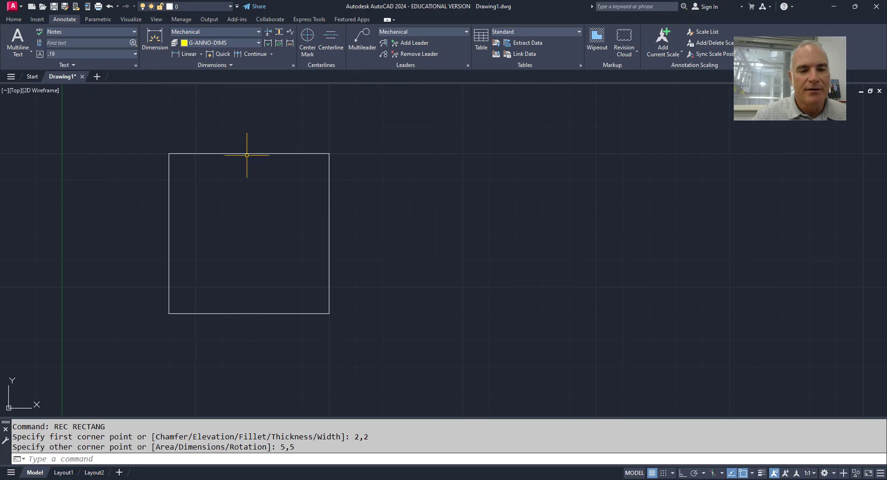
{"action": "left_click", "coordinate": [246, 153]}
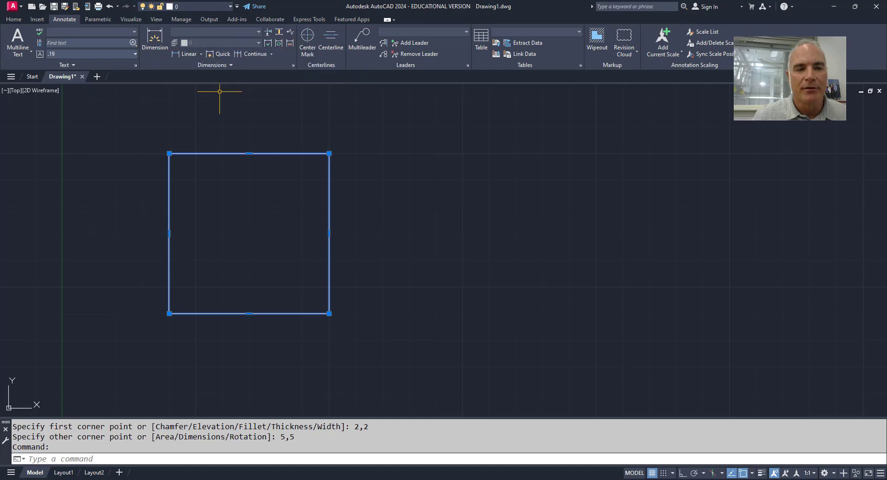
{"action": "key", "text": "Escape"}
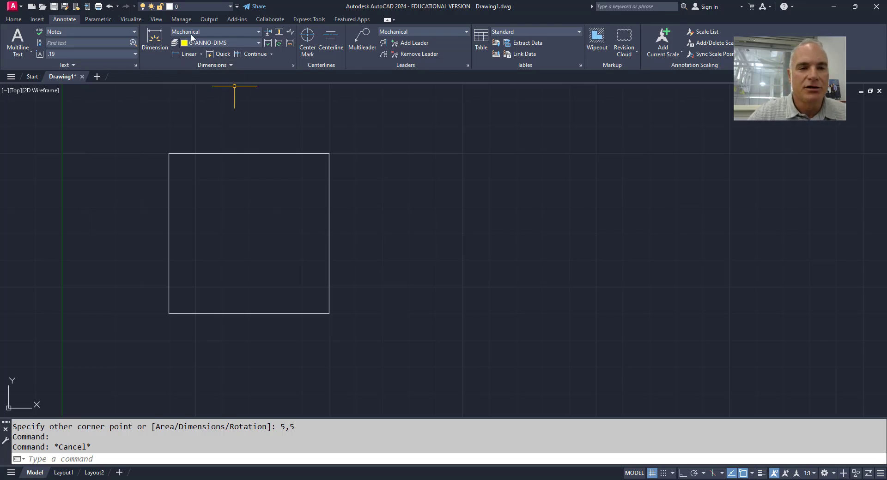
Make M-HIDD current and draw a circle at the square's centre, radius to its top midpoint.
{"action": "left_click", "coordinate": [217, 5]}
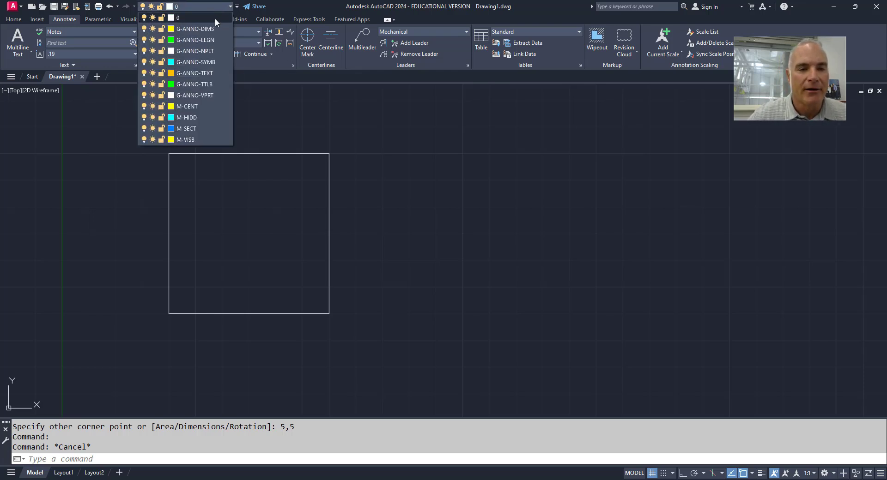
{"action": "left_click", "coordinate": [196, 119]}
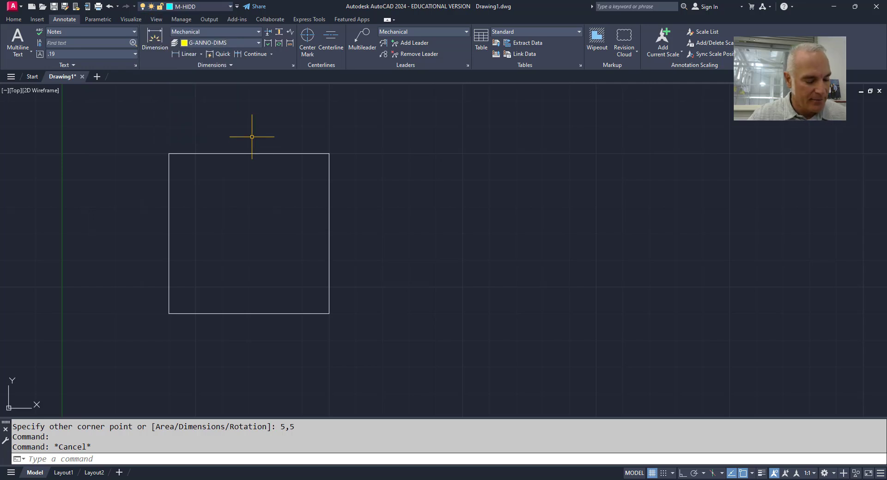
{"action": "type", "text": "c"}
{"action": "key", "text": "Return"}
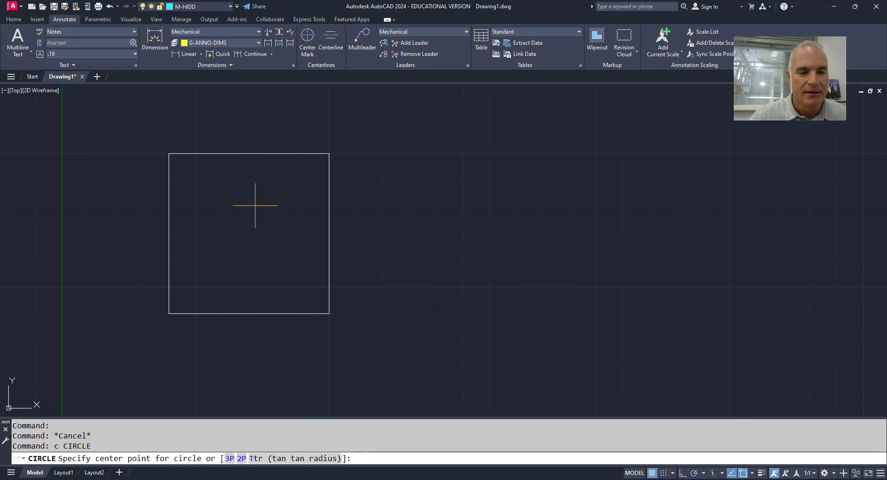
{"action": "mouse_move", "coordinate": [249, 154]}
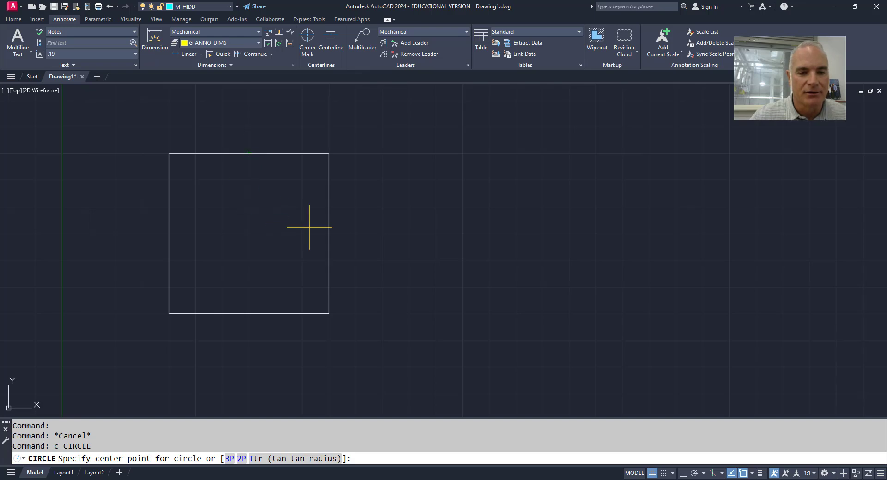
{"action": "mouse_move", "coordinate": [329, 233]}
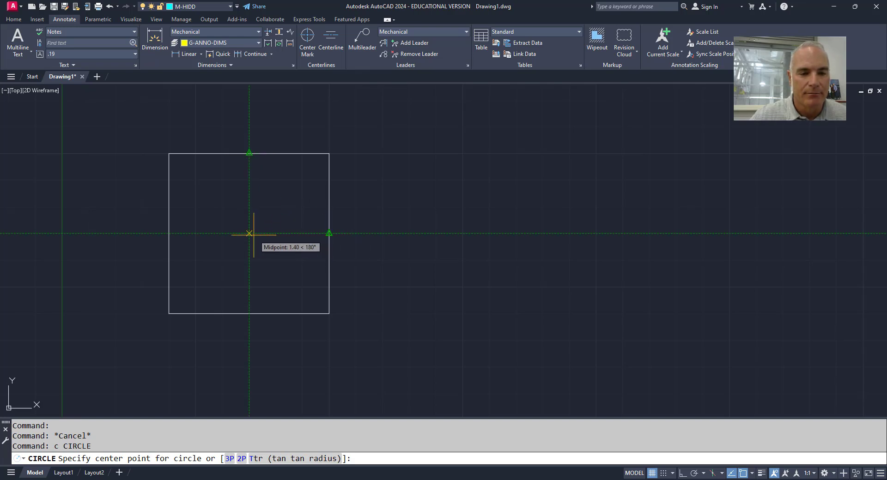
{"action": "left_click", "coordinate": [249, 234]}
{"action": "left_click", "coordinate": [248, 154]}
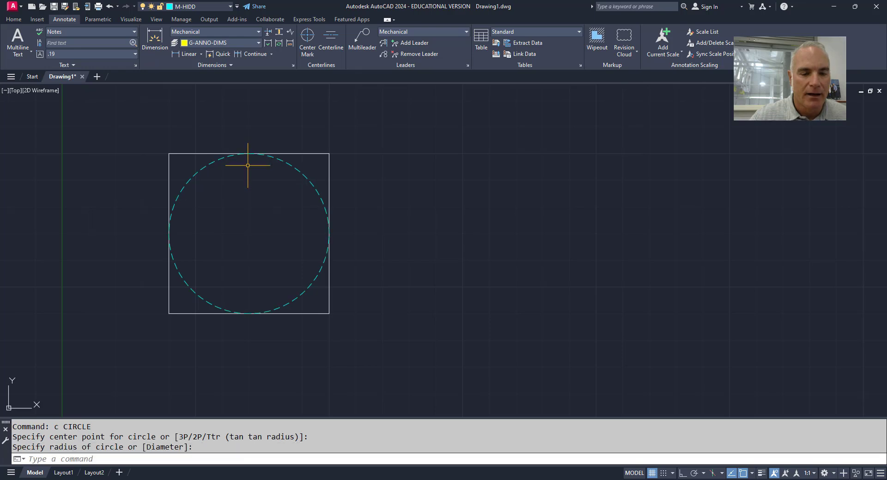
{"action": "type", "text": "L"}
{"action": "key", "text": "Return"}
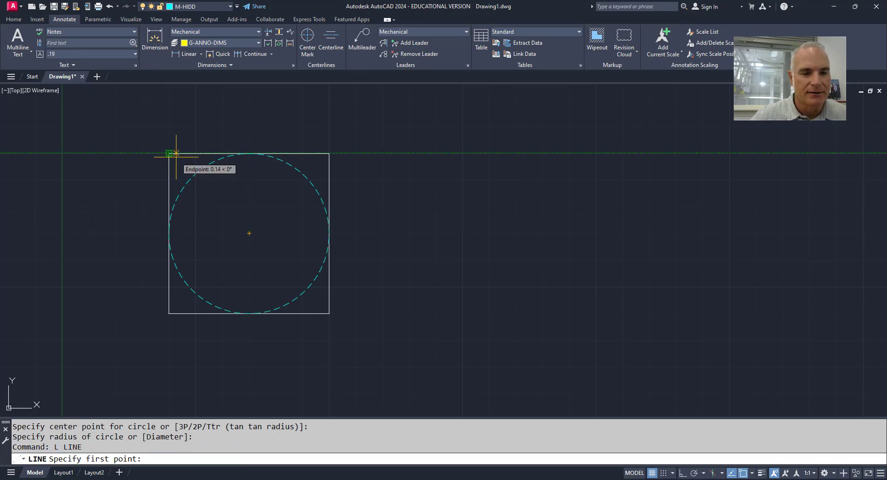
Draw two diagonals, top-left to bottom-right and top-right to bottom-left, crossing at the centre.
{"action": "left_click", "coordinate": [175, 156]}
{"action": "key", "text": "Escape"}
{"action": "key", "text": "Return"}
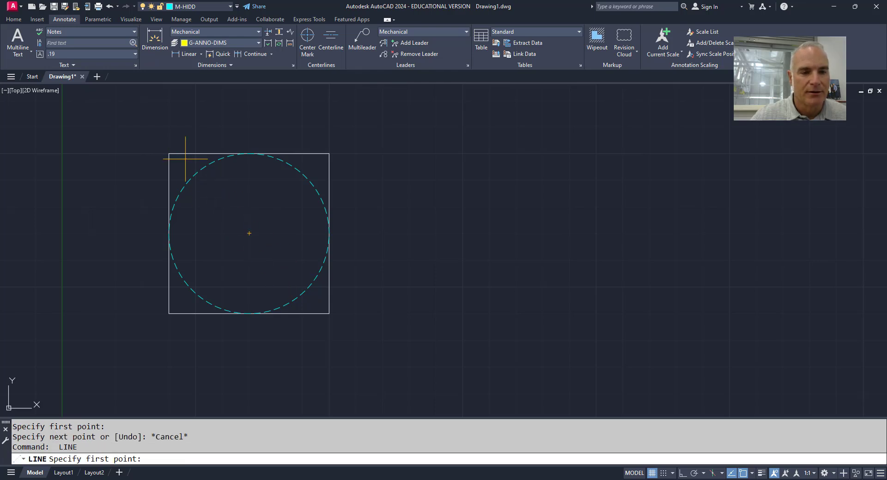
{"action": "left_click", "coordinate": [178, 157]}
{"action": "left_click", "coordinate": [324, 308]}
{"action": "key", "text": "Return"}
{"action": "key", "text": "Return"}
{"action": "left_click", "coordinate": [329, 154]}
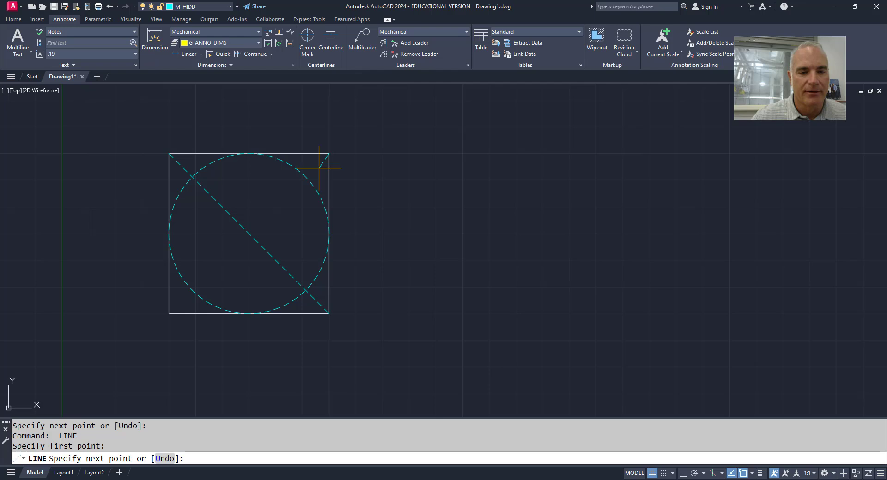
{"action": "left_click", "coordinate": [169, 314]}
{"action": "key", "text": "Return"}
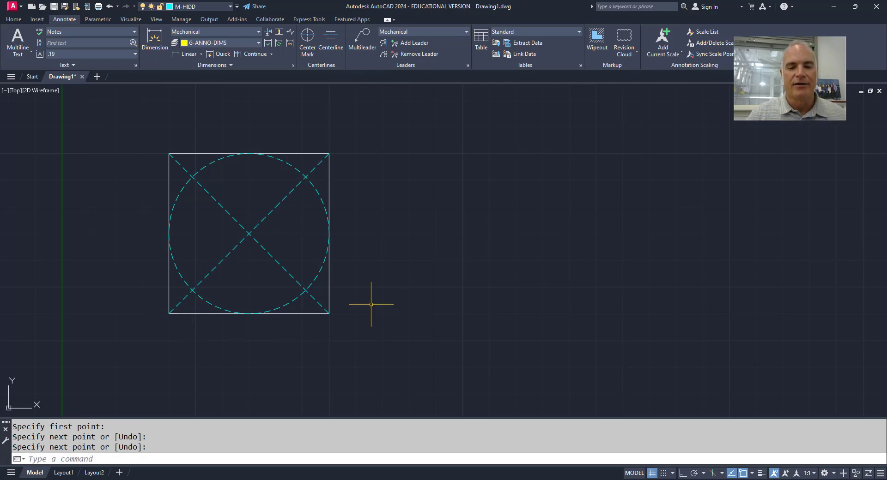
{"action": "key", "text": "Escape"}
{"action": "key", "text": "Escape"}
{"action": "key", "text": "Escape"}
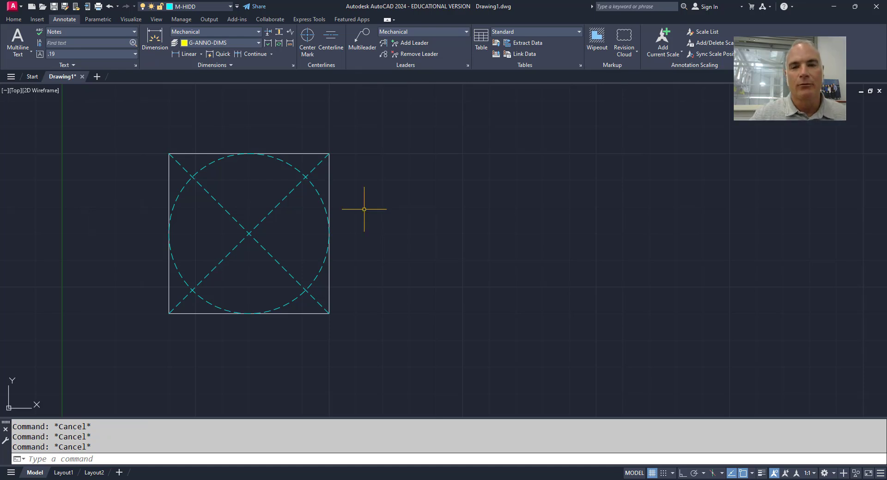
Start a block definition named Sample1 with its base point at the square's centre.
{"action": "left_click", "coordinate": [324, 180]}
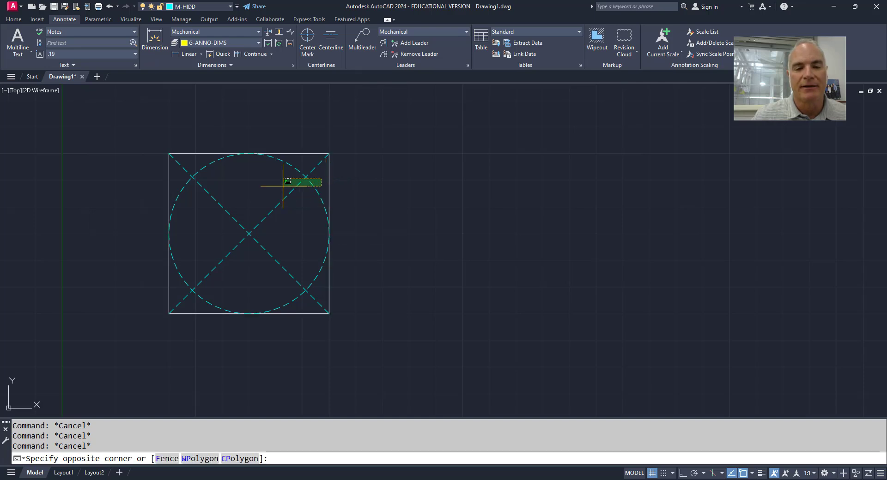
{"action": "left_click", "coordinate": [196, 283]}
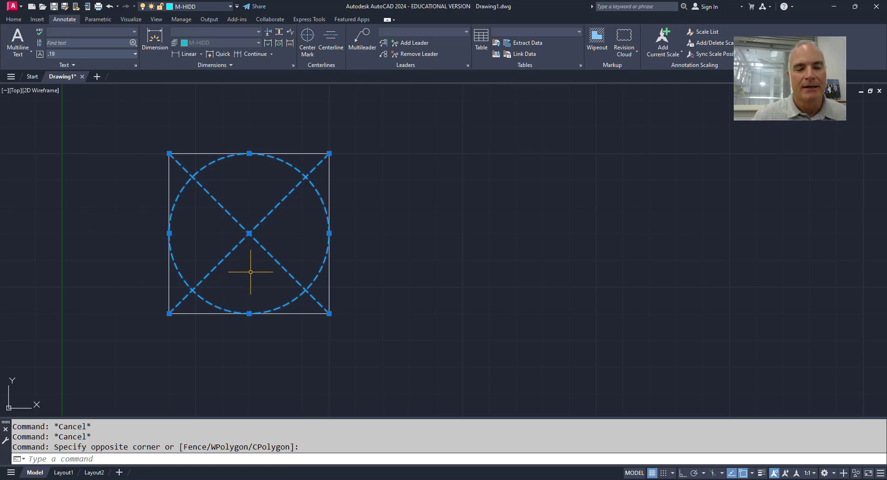
{"action": "key", "text": "Escape"}
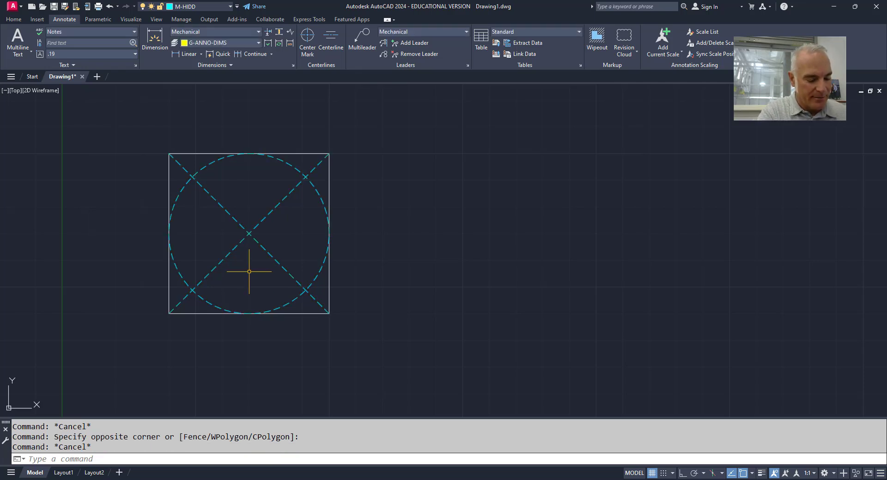
{"action": "type", "text": "B"}
{"action": "key", "text": "Return"}
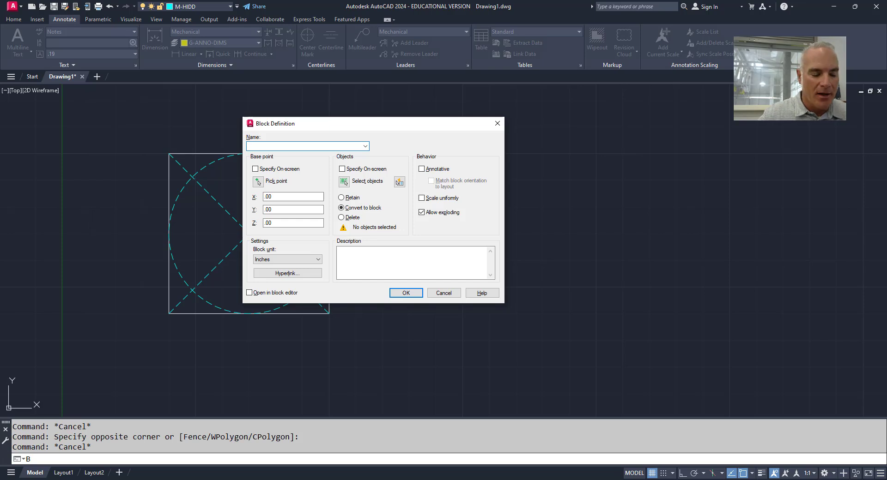
{"action": "type", "text": "Sample"}
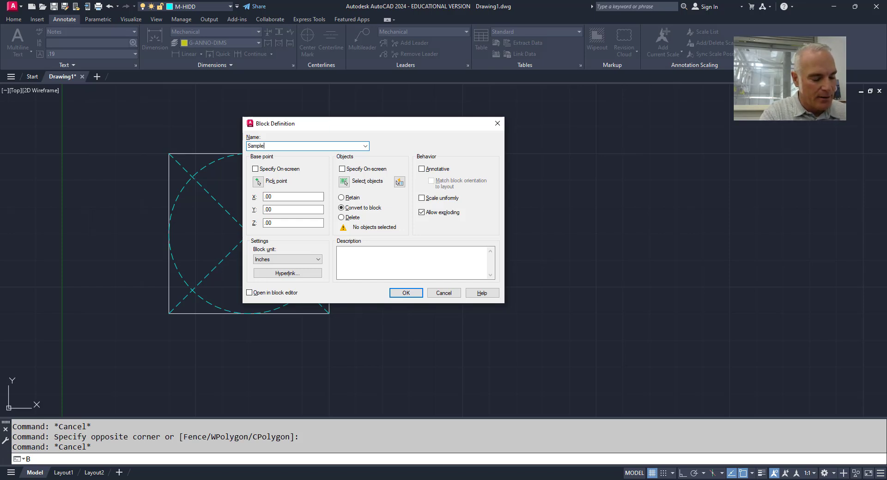
{"action": "type", "text": "1"}
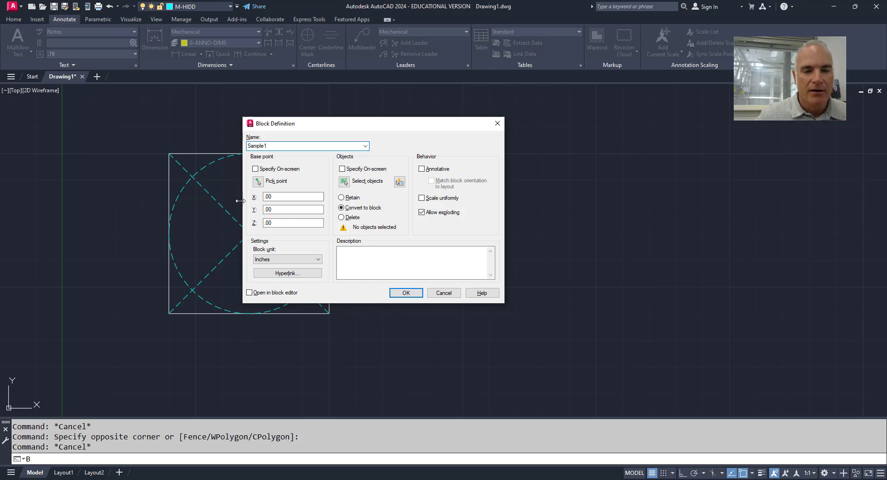
{"action": "left_click", "coordinate": [258, 181]}
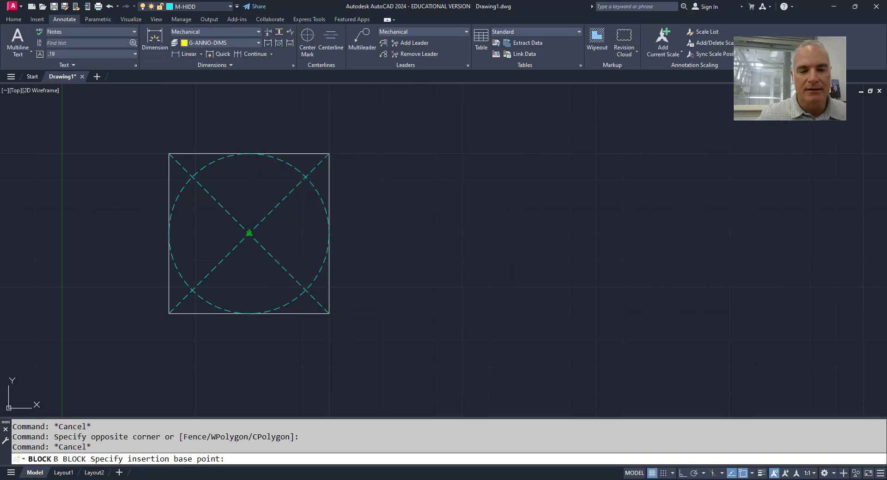
{"action": "left_click", "coordinate": [247, 229]}
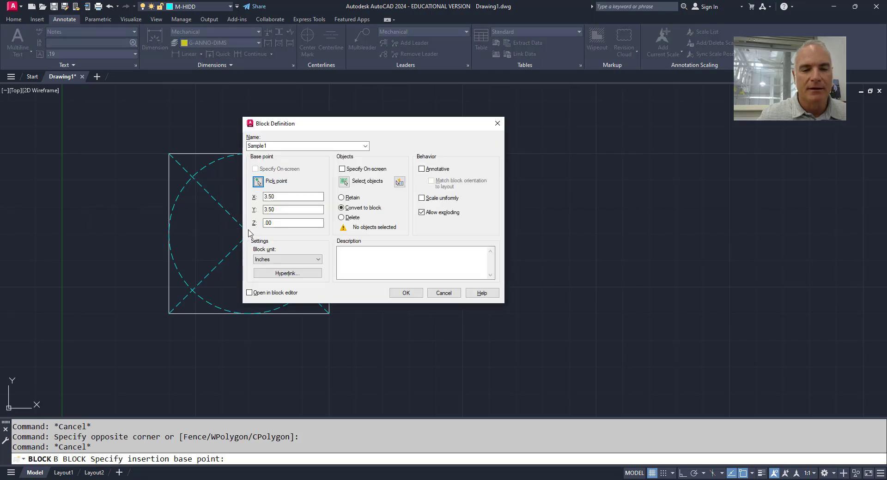
Window-select the square, circle and diagonals, set them to be deleted, and confirm the block.
{"action": "left_click", "coordinate": [343, 182]}
{"action": "left_click", "coordinate": [350, 322]}
{"action": "left_click", "coordinate": [147, 149]}
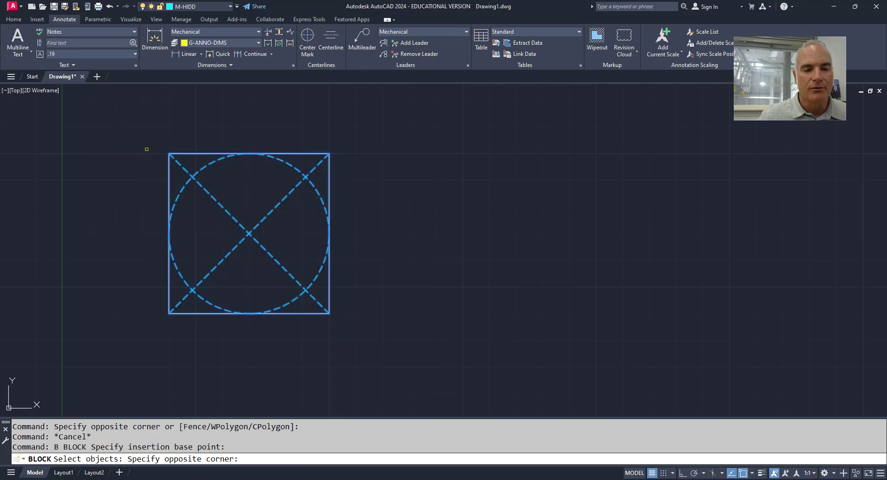
{"action": "key", "text": "Return"}
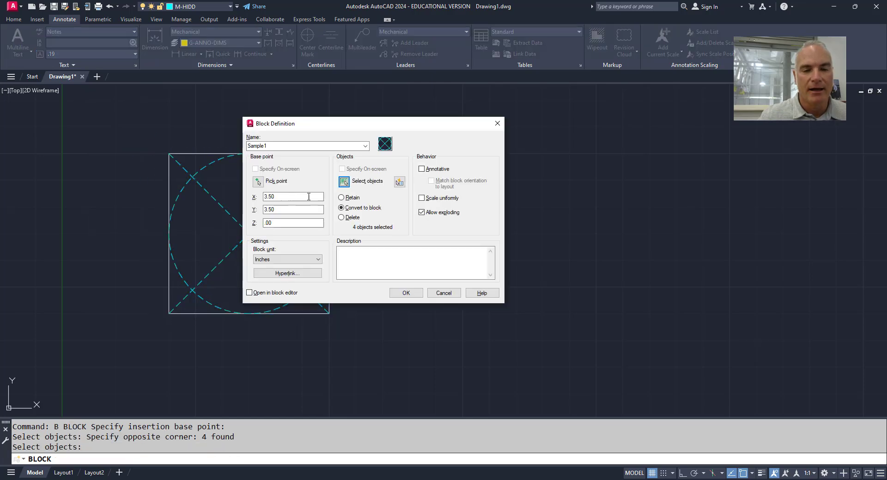
{"action": "left_click", "coordinate": [341, 217]}
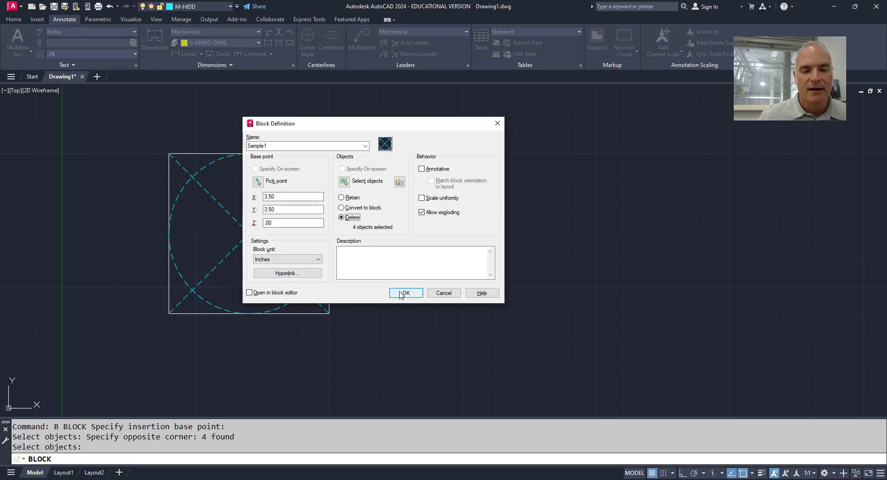
{"action": "left_click", "coordinate": [400, 295]}
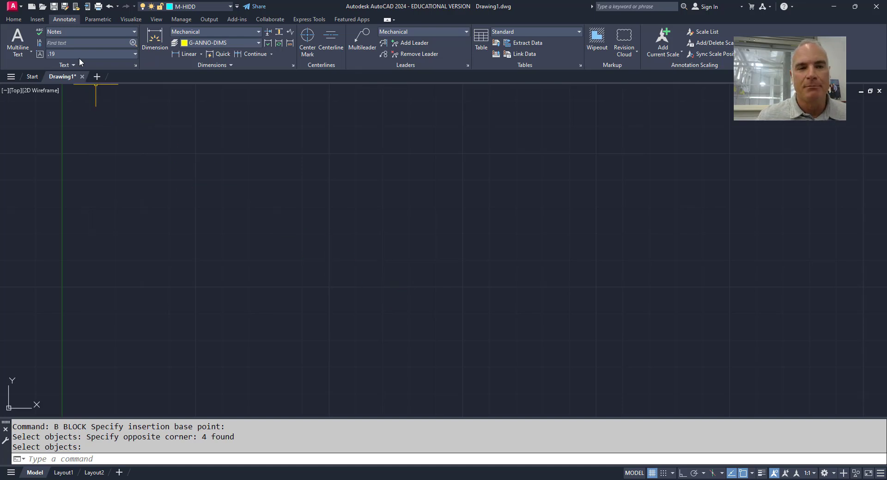
On the Insert tab, reposition the view and make M-VISB the current layer.
{"action": "left_click", "coordinate": [36, 19]}
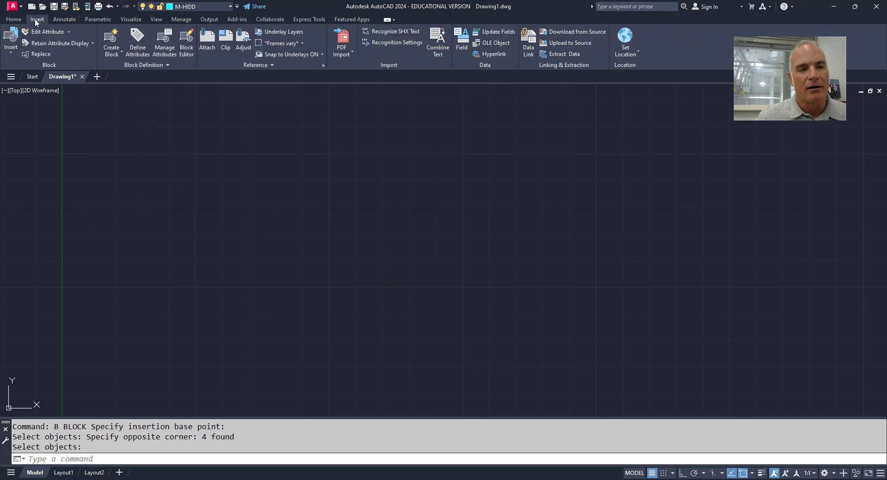
{"action": "left_click", "coordinate": [11, 48]}
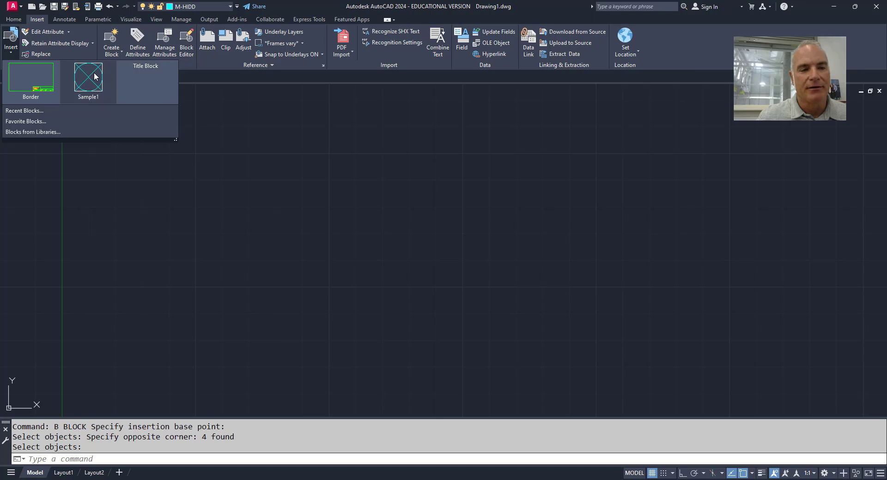
{"action": "left_click", "coordinate": [254, 231]}
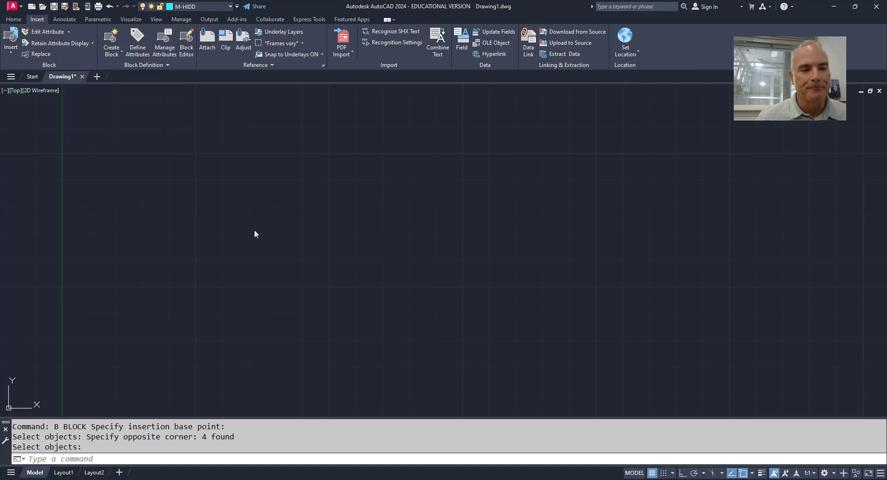
{"action": "scroll", "coordinate": [301, 208], "scroll_direction": "down", "scroll_amount": 1}
{"action": "middle_click_drag", "start_coordinate": [436, 202], "coordinate": [383, 230]}
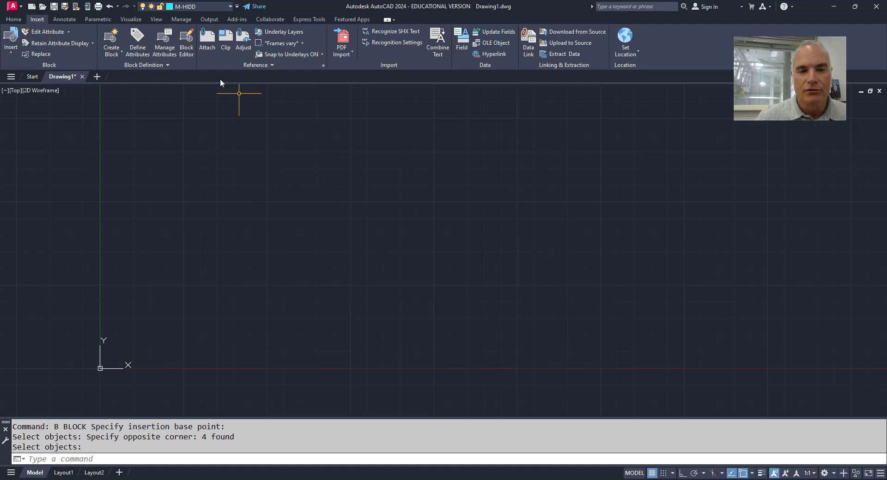
{"action": "left_click", "coordinate": [198, 6]}
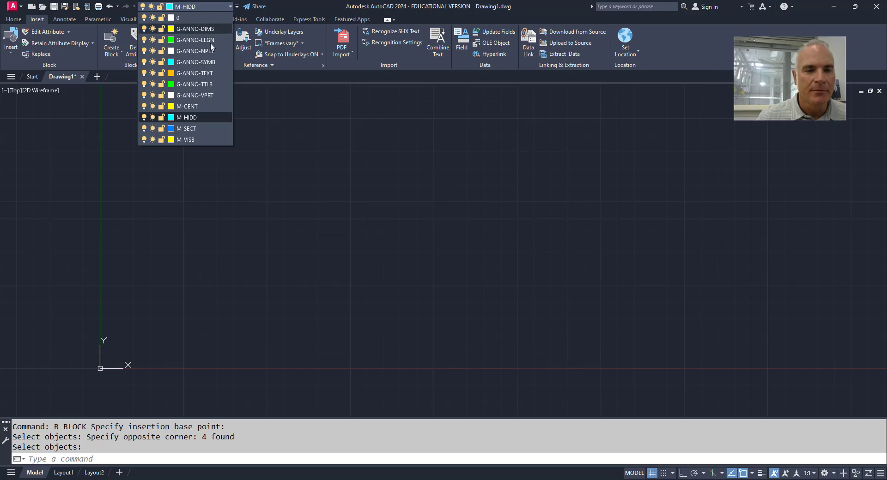
{"action": "left_click", "coordinate": [193, 139]}
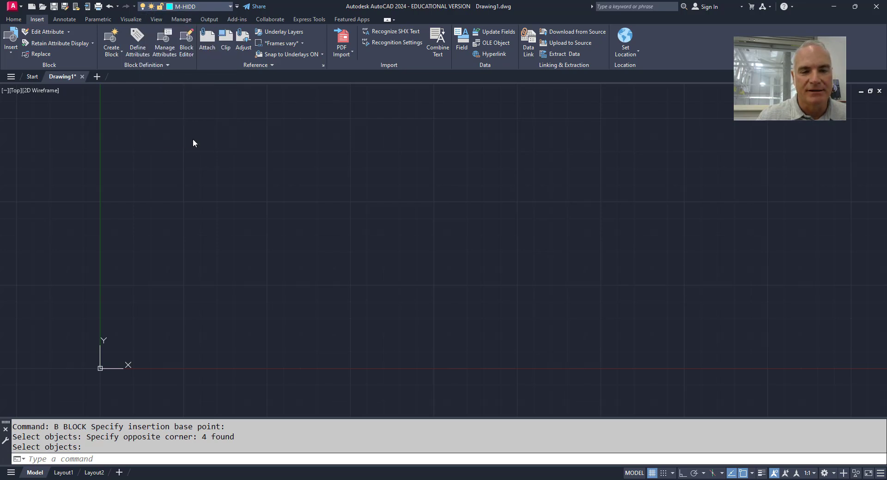
Insert the Sample1 block near the middle of the drawing.
{"action": "left_click", "coordinate": [11, 44]}
{"action": "left_click", "coordinate": [88, 86]}
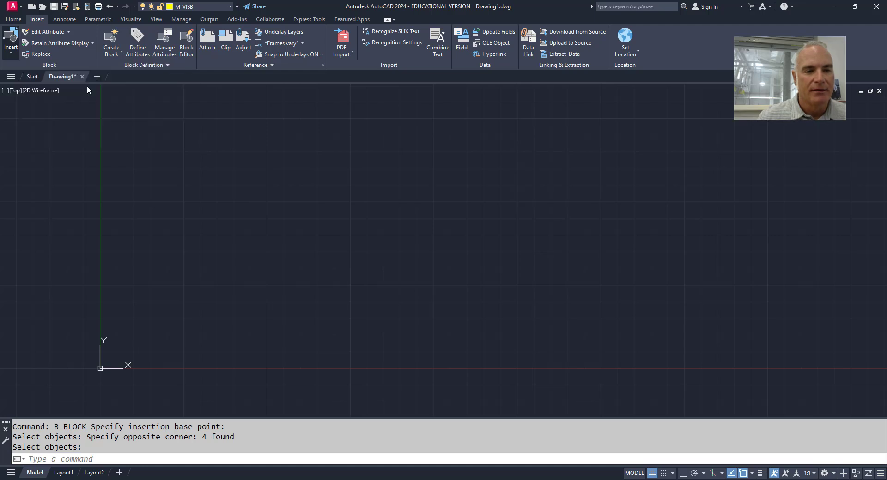
{"action": "left_click", "coordinate": [404, 211]}
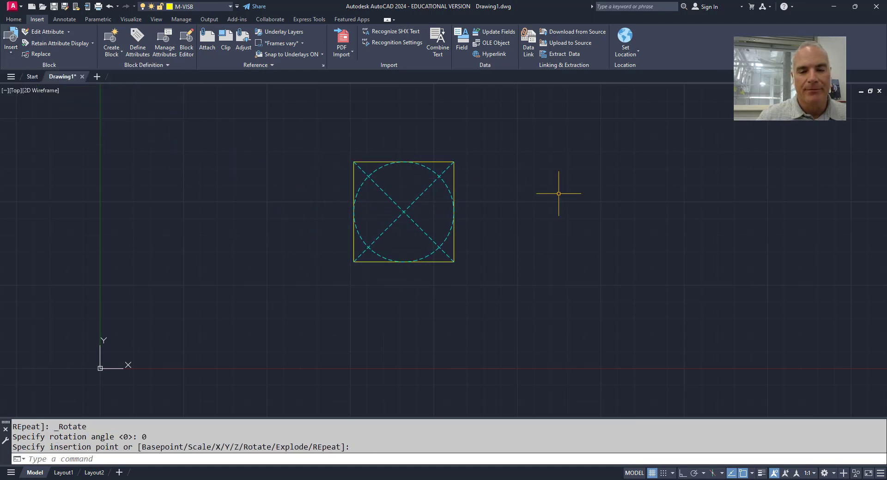
Zoom in and cancel the repeating INSERT prompt, leaving one Sample1 block placed.
{"action": "scroll", "coordinate": [504, 179], "scroll_direction": "up", "scroll_amount": 2}
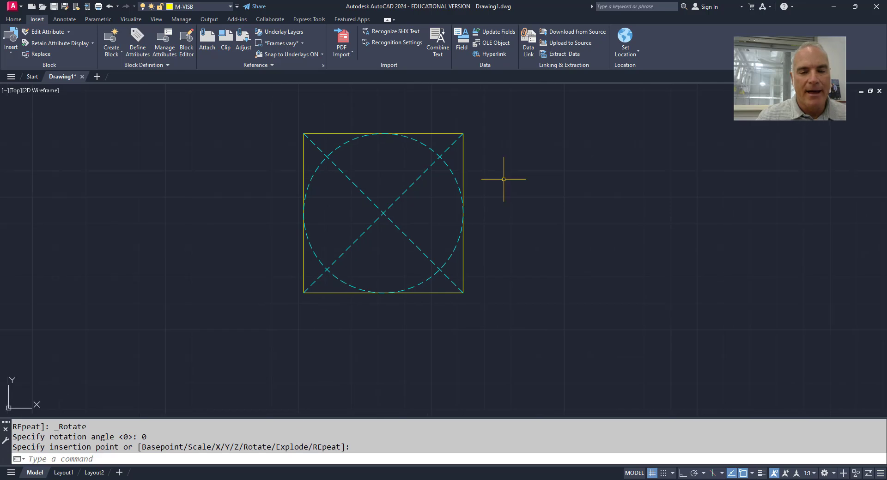
{"action": "key", "text": "Escape"}
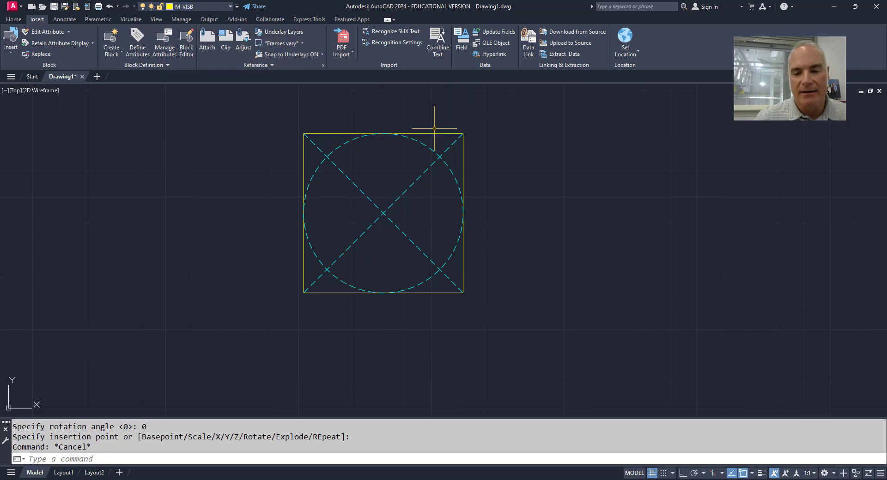
{"action": "left_click", "coordinate": [761, 473]}
{"action": "left_click", "coordinate": [761, 473]}
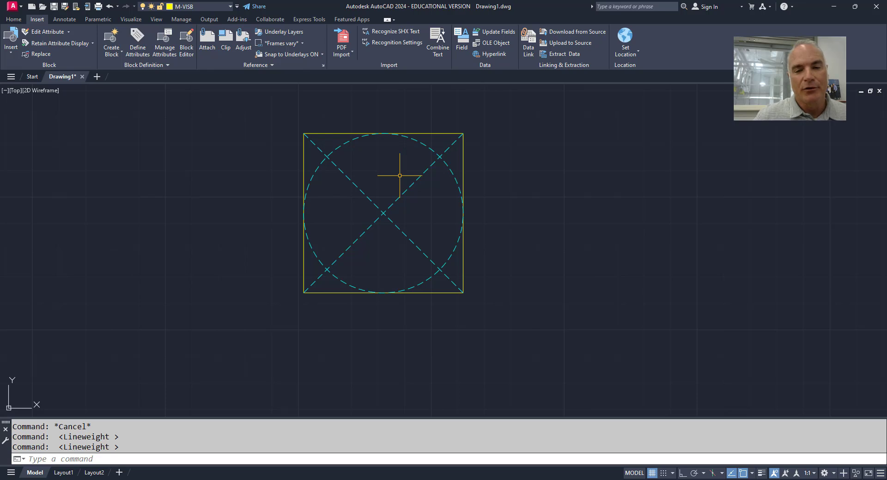
{"action": "middle_click_drag", "start_coordinate": [418, 174], "coordinate": [379, 179]}
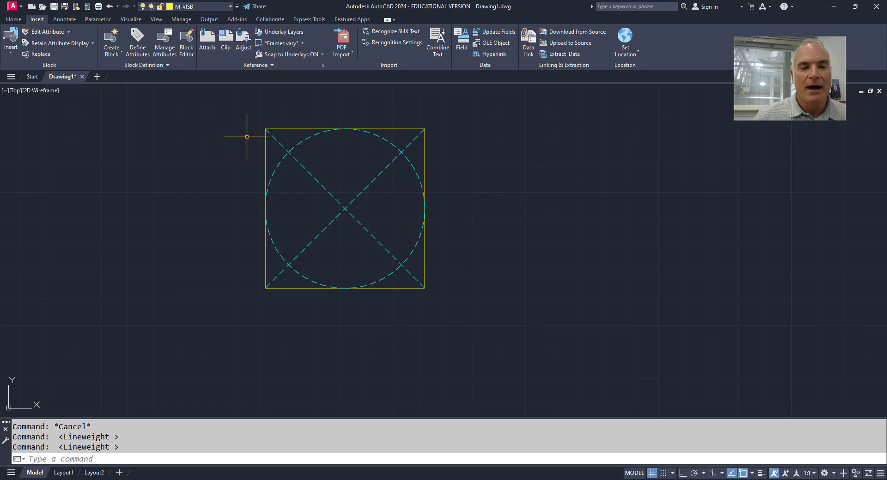
Freeze then thaw M-HIDD to toggle the dashed lines, and make layer 0 current.
{"action": "left_click", "coordinate": [216, 7]}
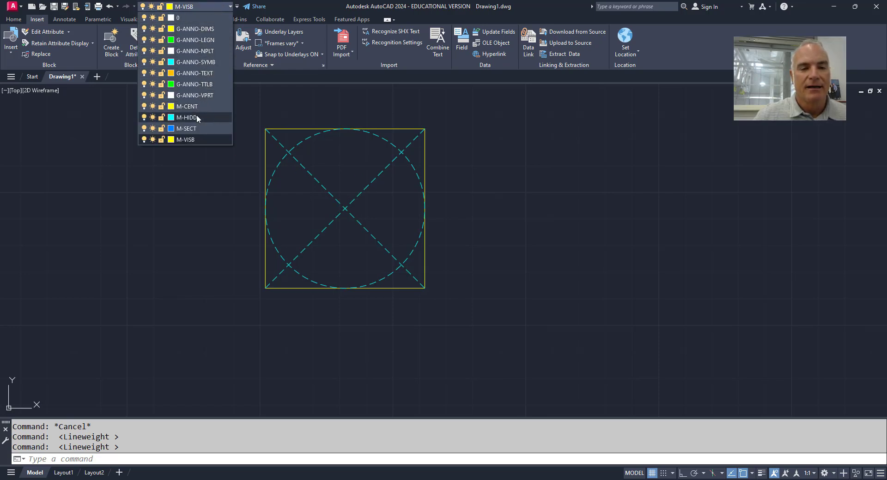
{"action": "left_click", "coordinate": [152, 117]}
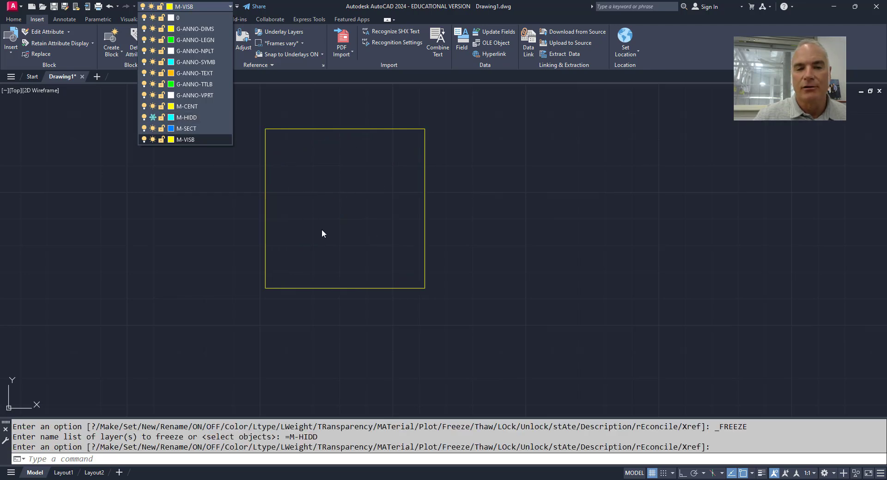
{"action": "left_click", "coordinate": [152, 117]}
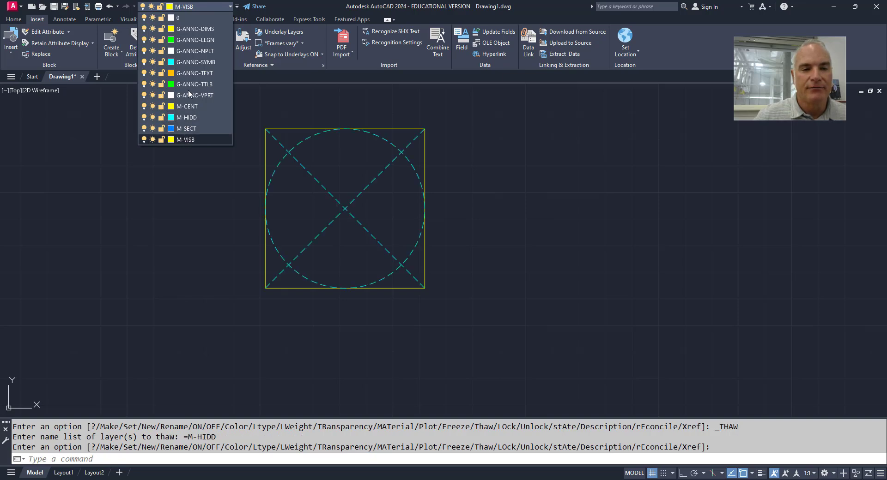
{"action": "left_click", "coordinate": [199, 19]}
Freeze then thaw M-VISB to hide and restore the Sample1 block.
{"action": "left_click", "coordinate": [229, 7]}
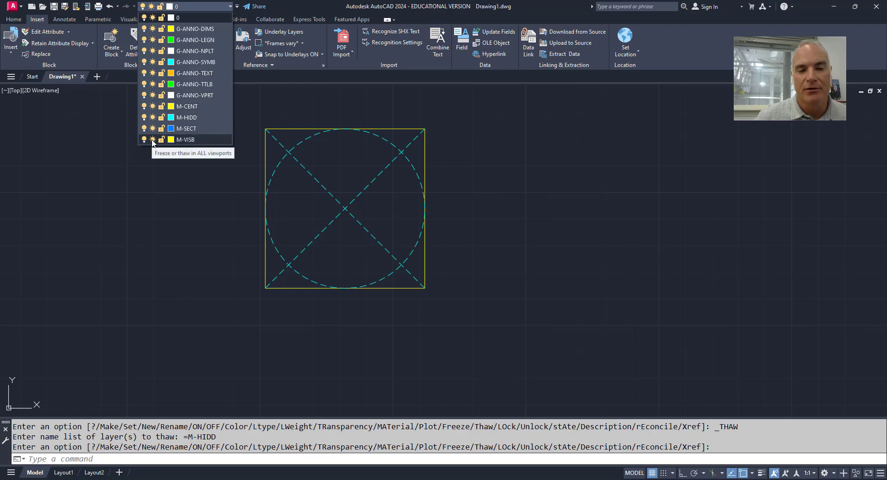
{"action": "left_click", "coordinate": [152, 140]}
{"action": "left_click", "coordinate": [153, 139]}
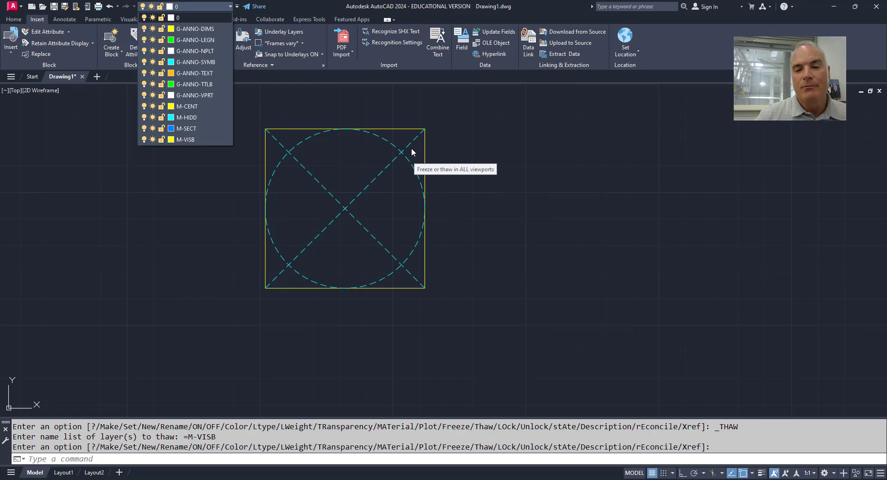
{"action": "left_click", "coordinate": [481, 154]}
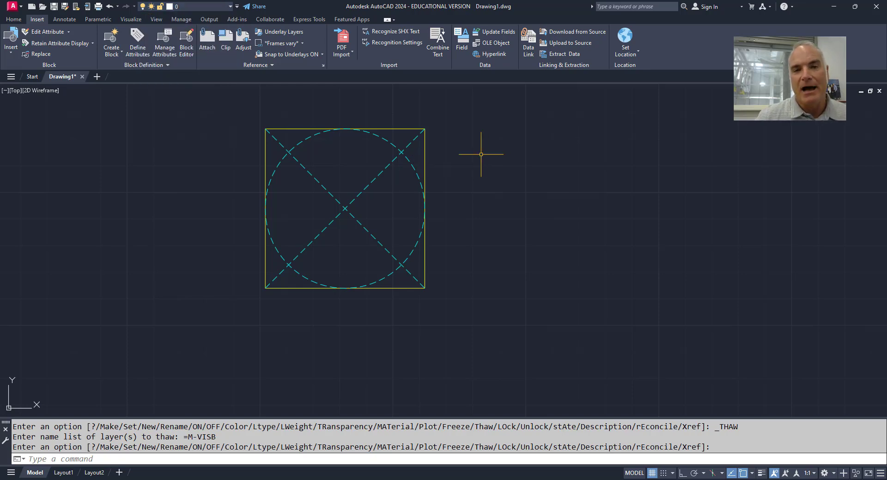